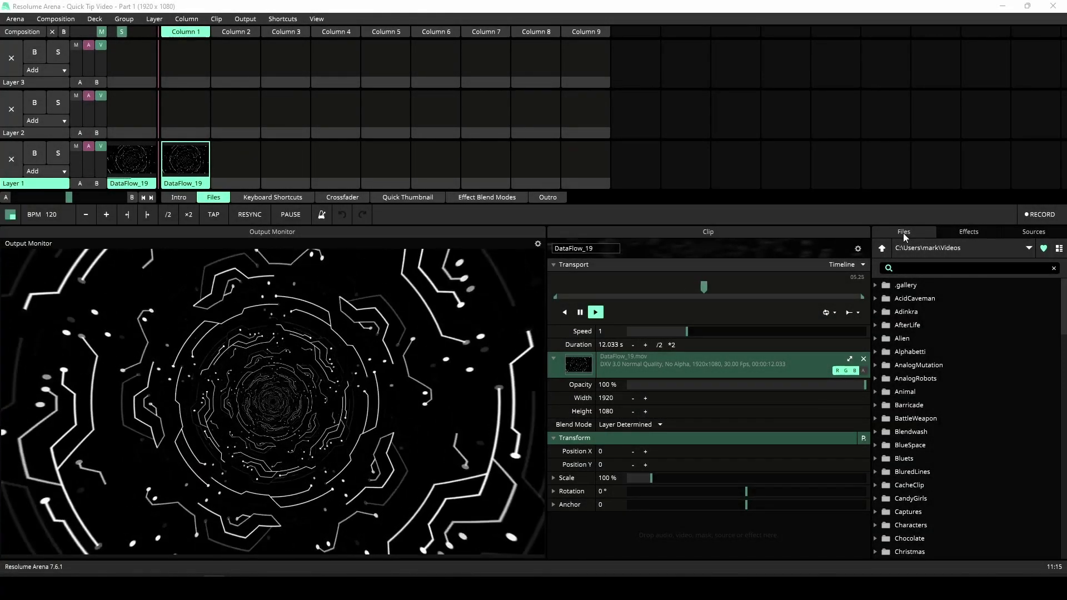
- Open the favourite folders list, then dismiss it so the Videos folder contents show again
click(1028, 248)
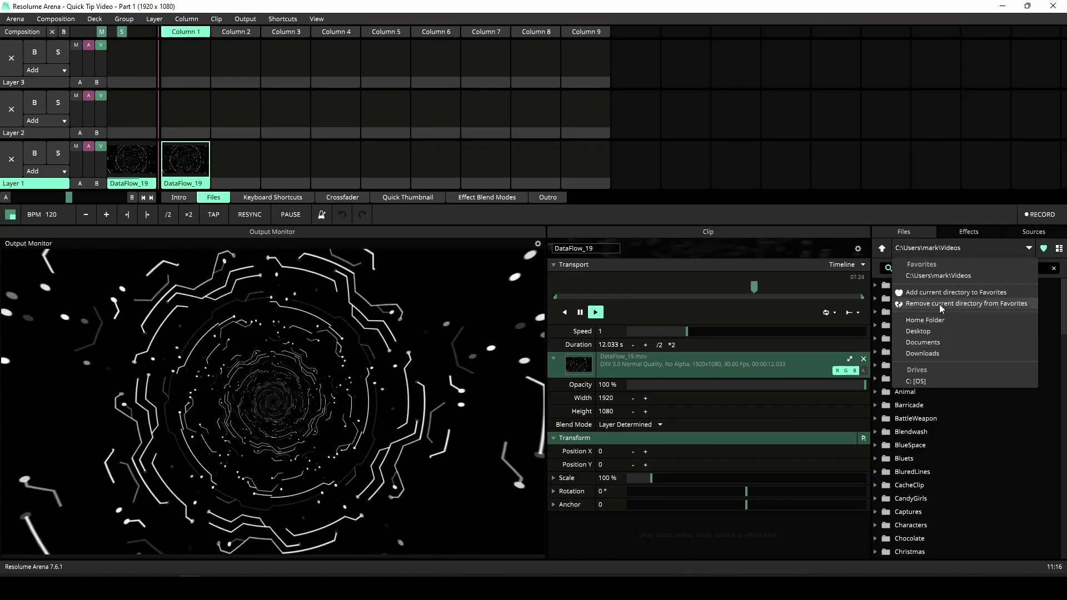
click(944, 251)
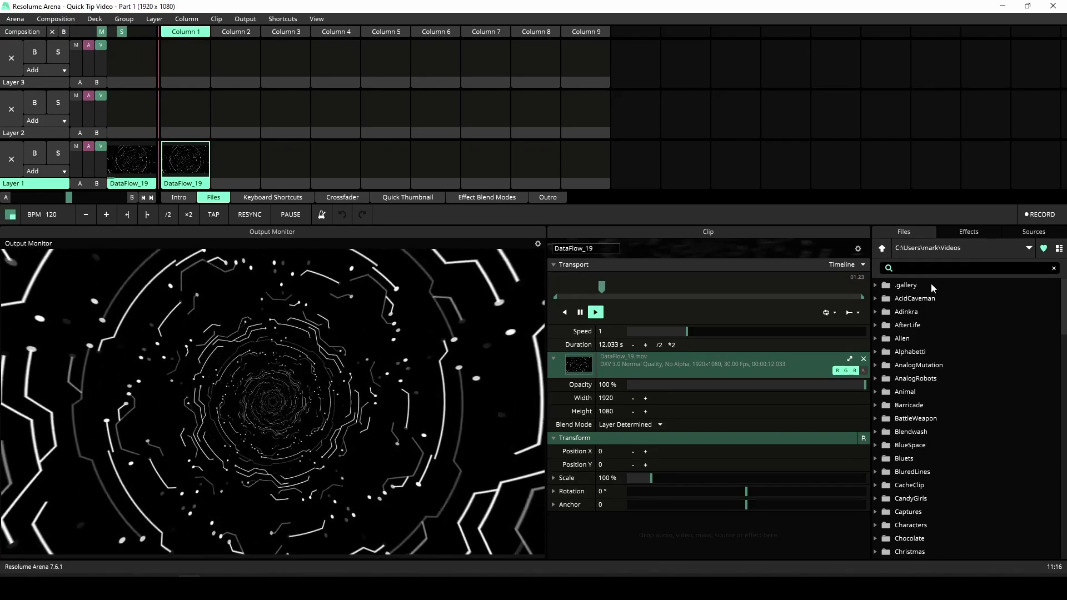
- Expand the Adinkra folder, switch to thumbnails with details, and scroll through its clips
click(876, 312)
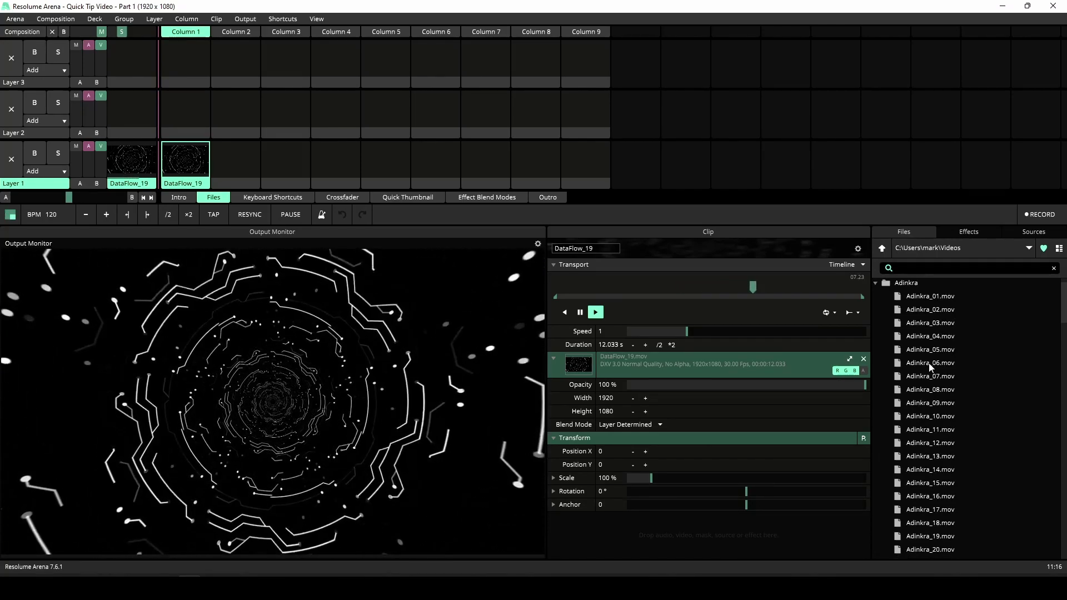
click(1058, 249)
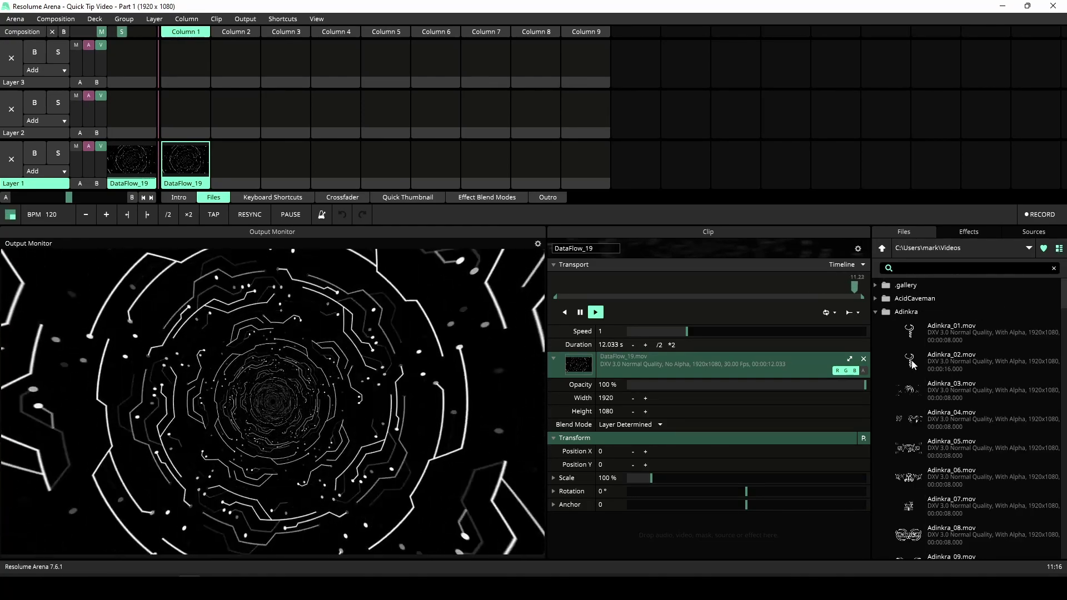
scroll(912, 364, down, 5)
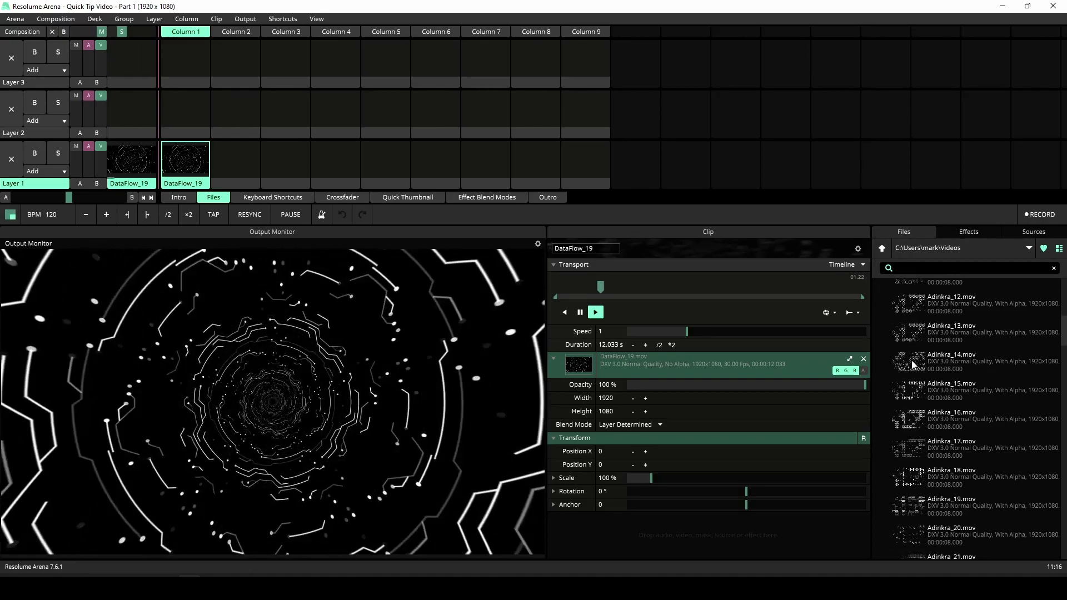
scroll(912, 361, down, 3)
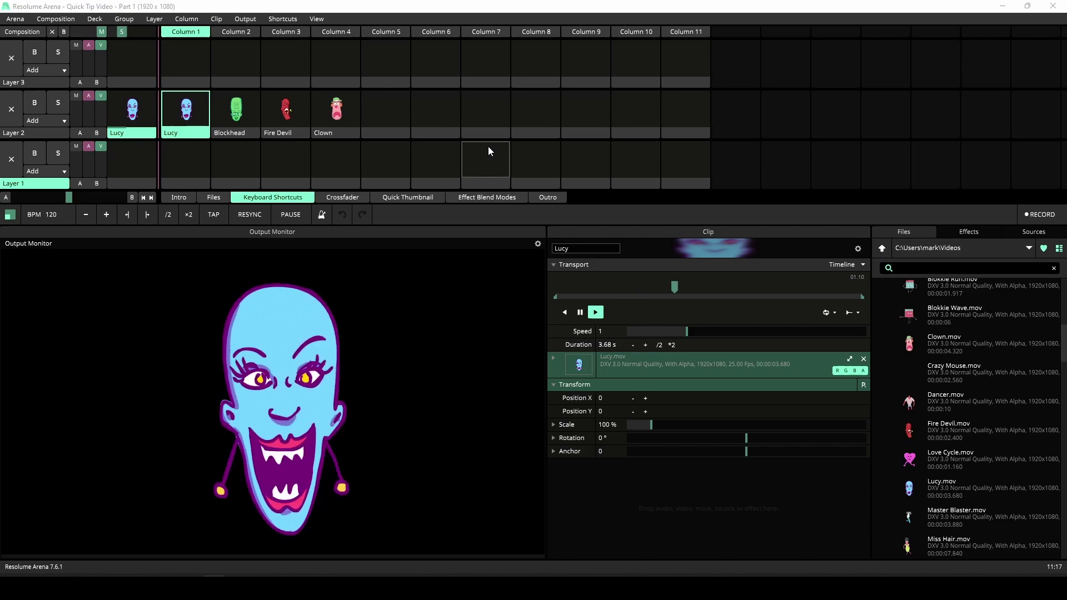
- Enter keyboard shortcut editing and create a new shortcut preset named MyPreset
click(288, 19)
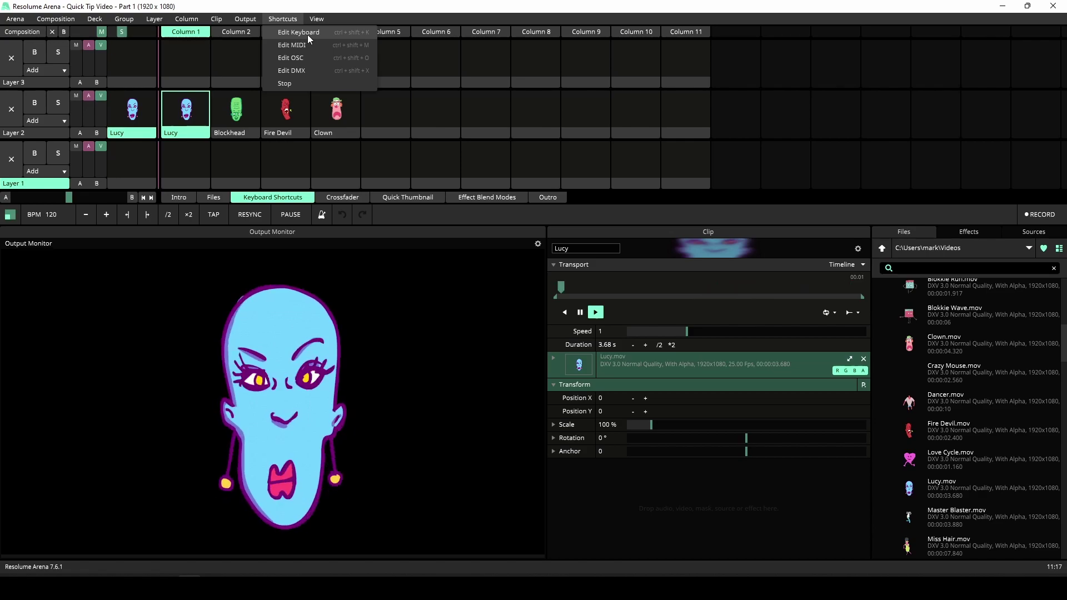
click(308, 34)
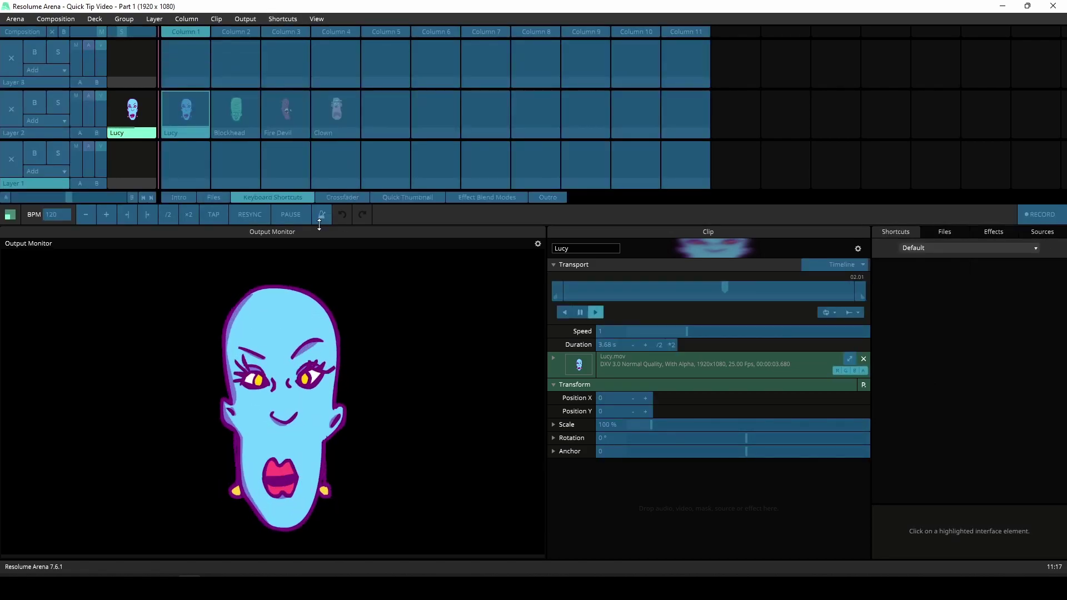
click(944, 251)
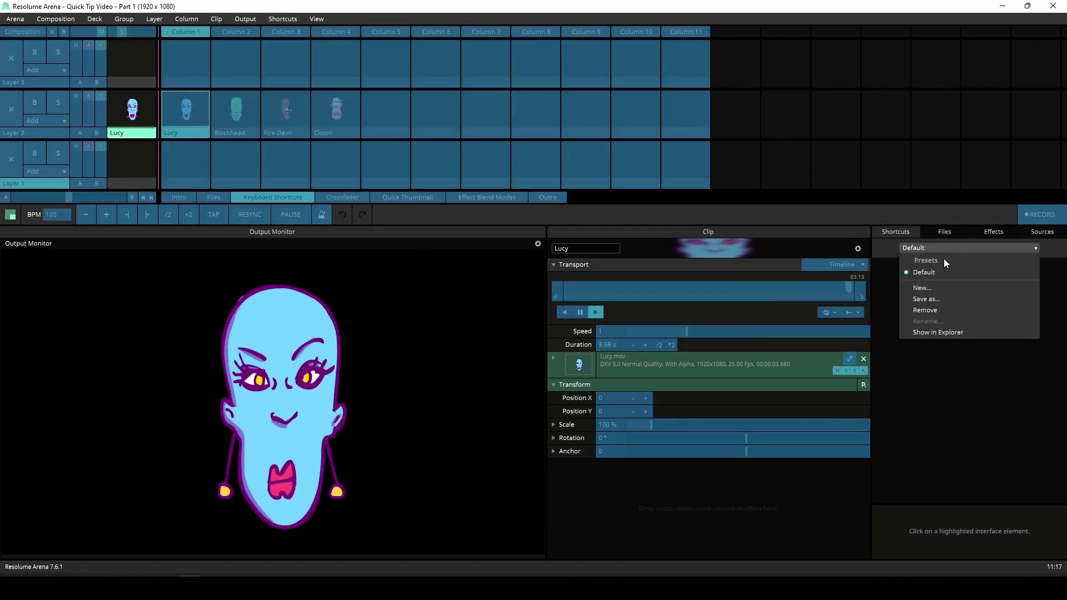
click(940, 289)
text(MyPreset)
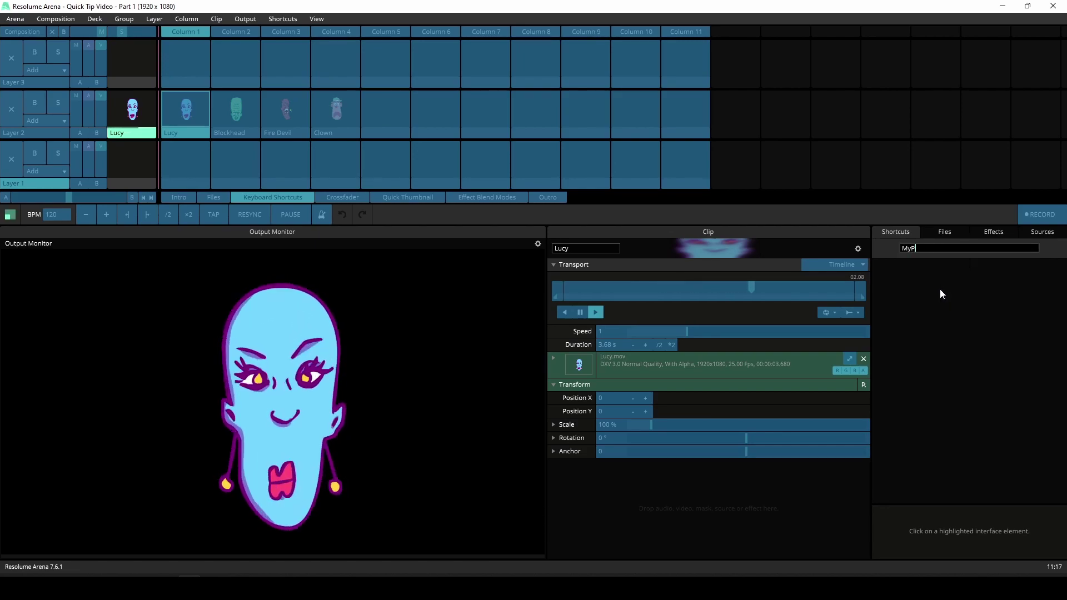
key(Return)
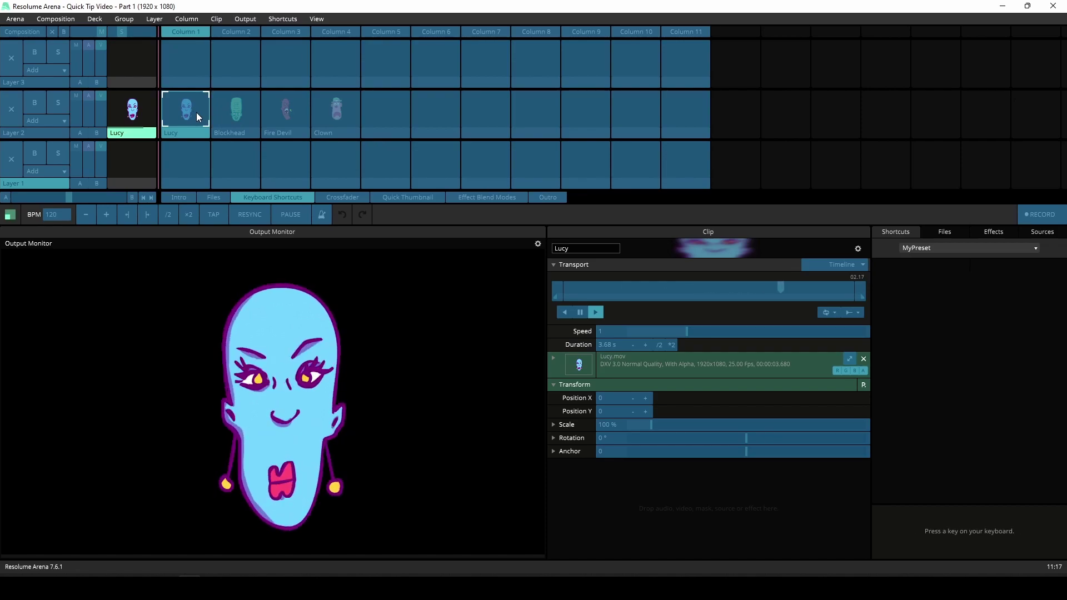
- Assign shortcut keys a, s, d and f to the Layer 2 character clips
key(a)
click(240, 112)
key(s)
click(292, 111)
key(d)
click(346, 113)
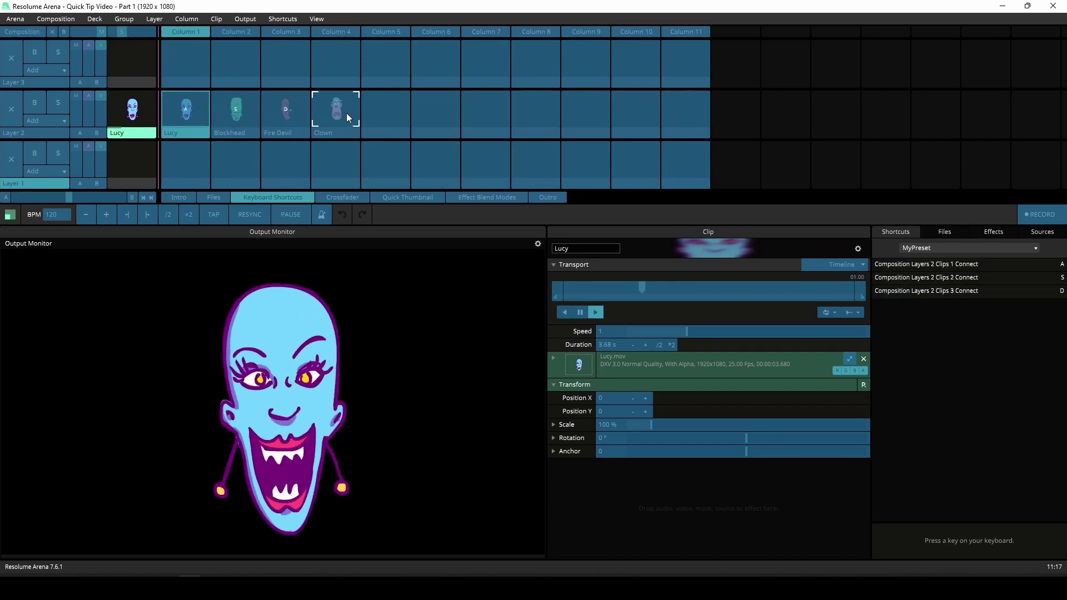
key(f)
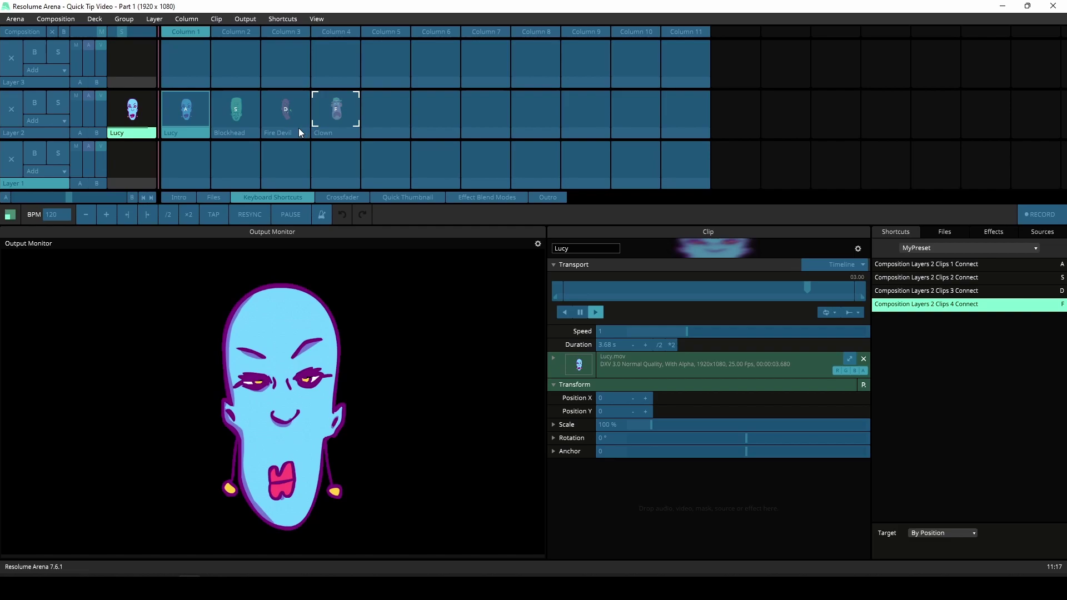
- Review the shortcut mapping options and keep the shortcut target as By Position
click(285, 19)
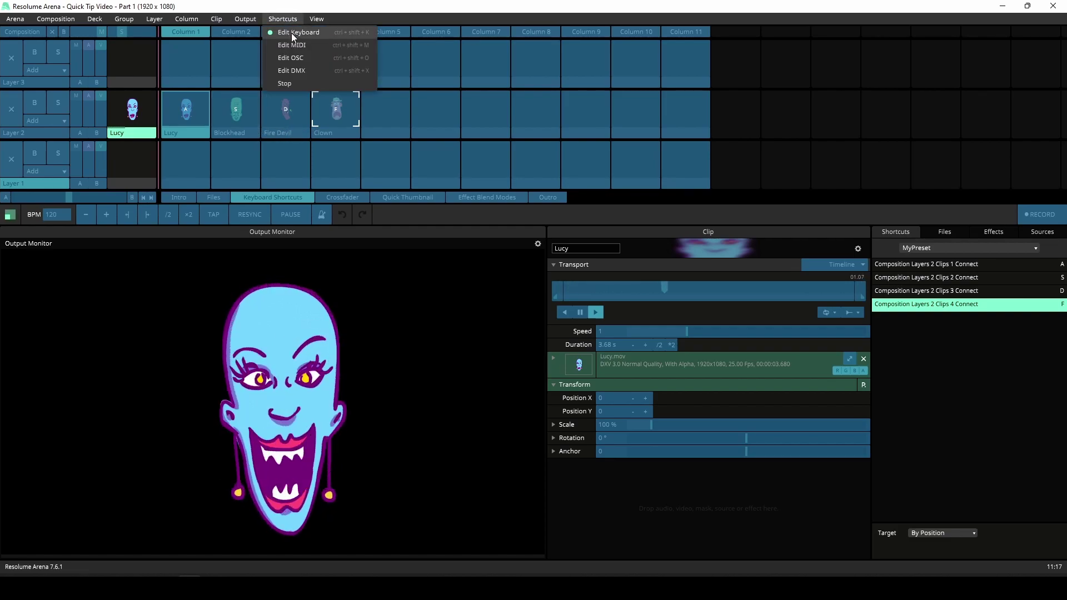
click(291, 33)
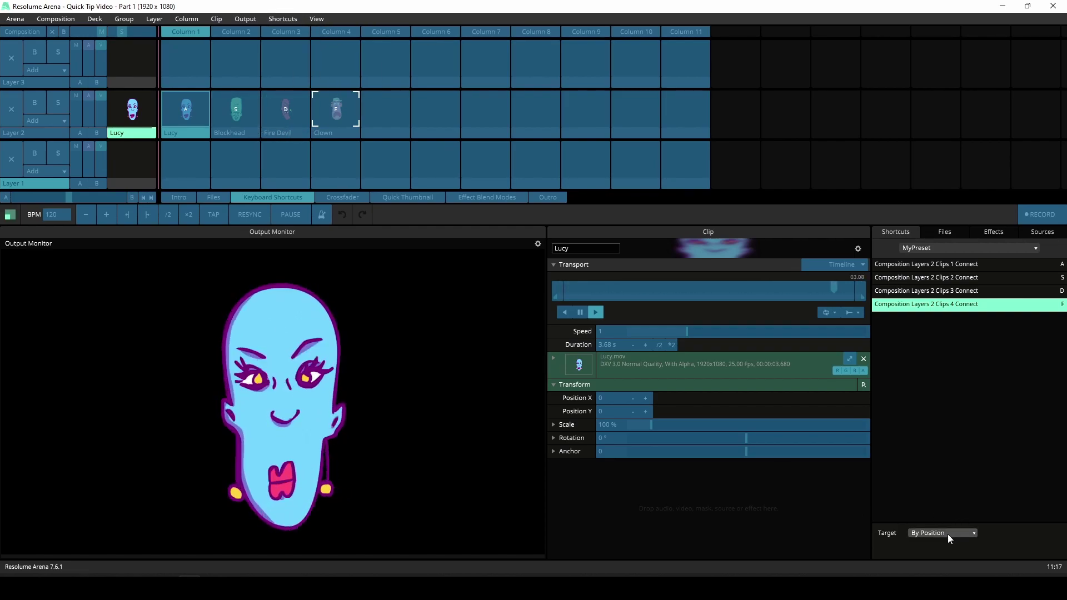
click(927, 532)
click(946, 537)
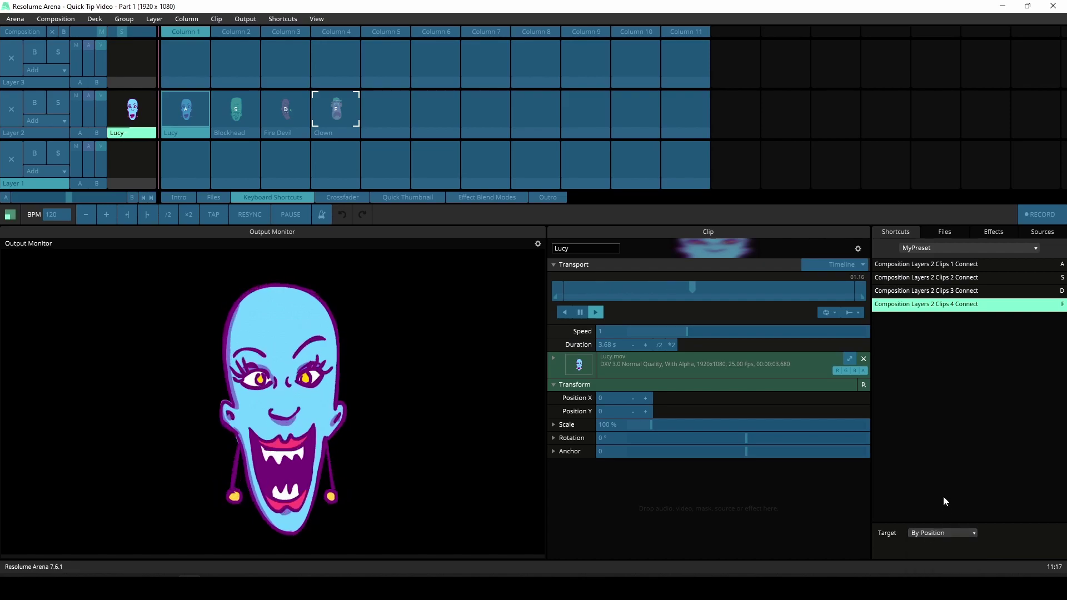
- Exit keyboard-mapping mode and trigger Blockhead, Fire Devil and Lucy with keys 2, 3 and 1
click(264, 18)
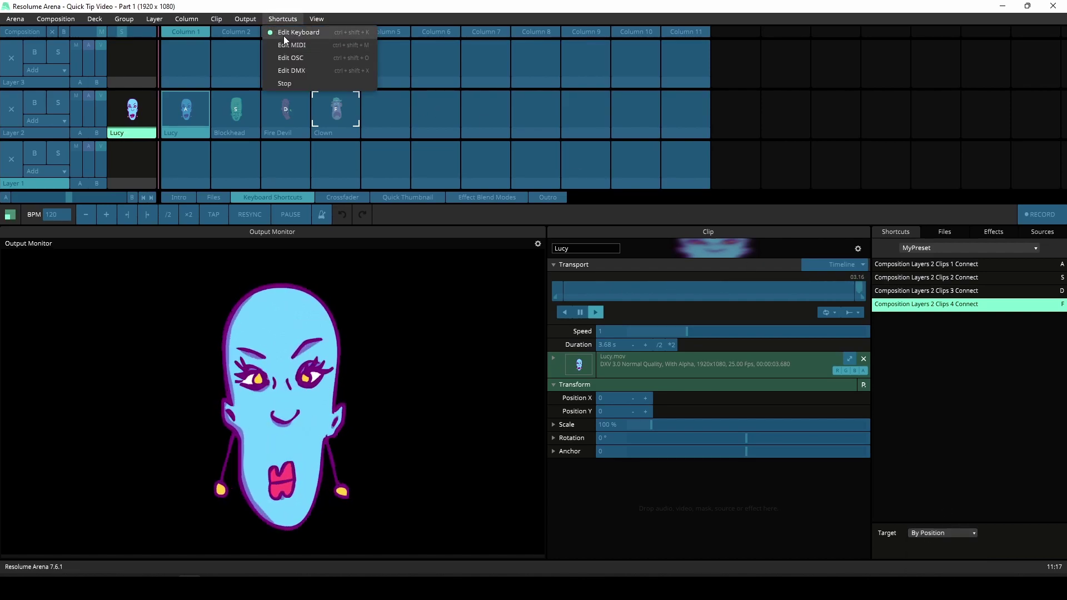
click(283, 35)
key(2)
key(3)
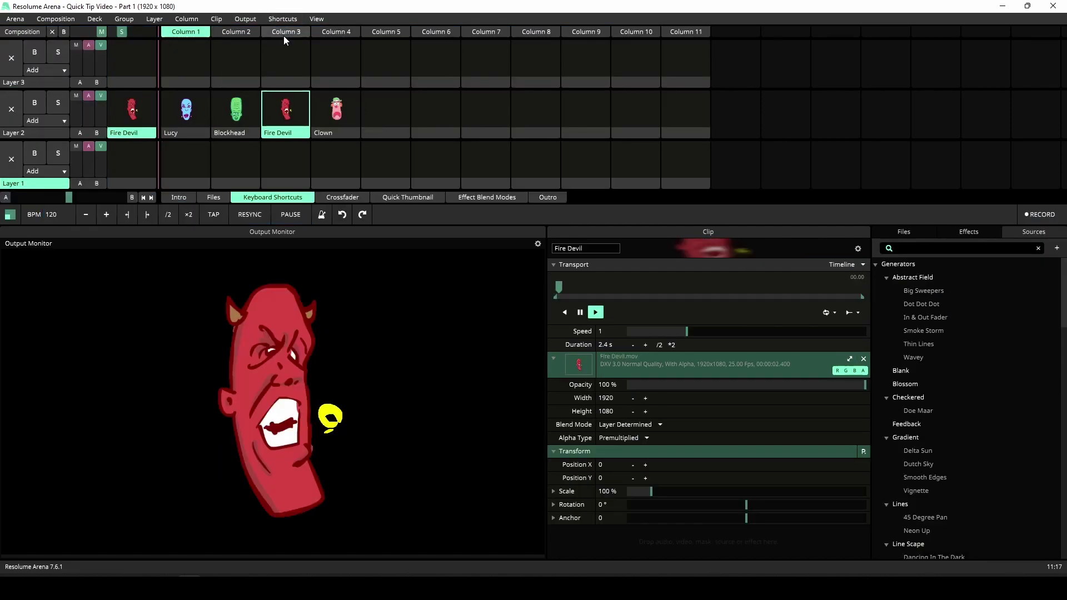
key(1)
key(3)
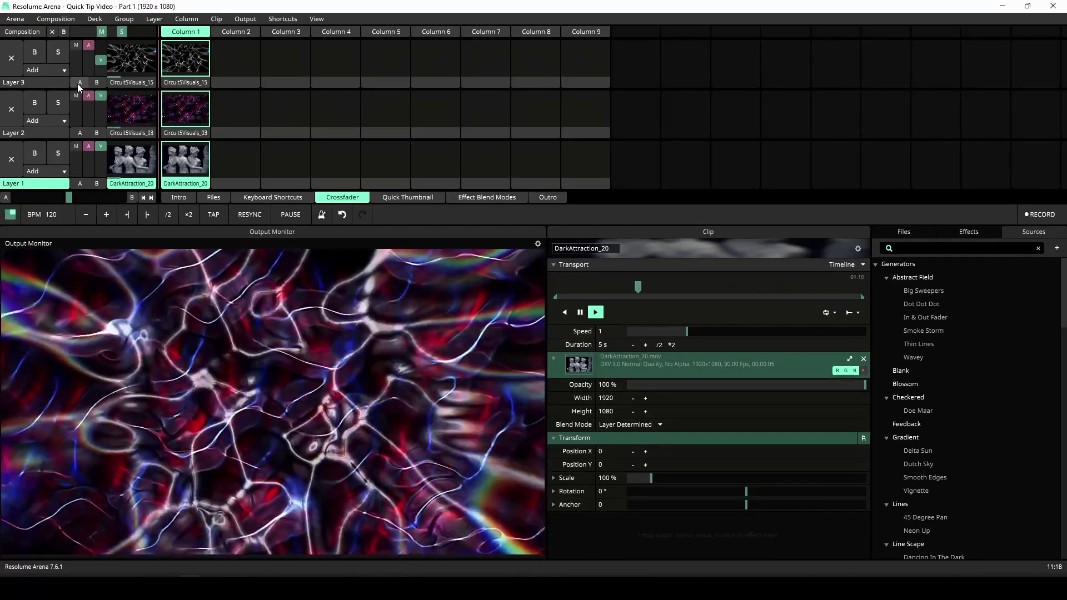
- Assign Layers 3 and 2 to crossfader side A and Layer 1 to side B
click(79, 82)
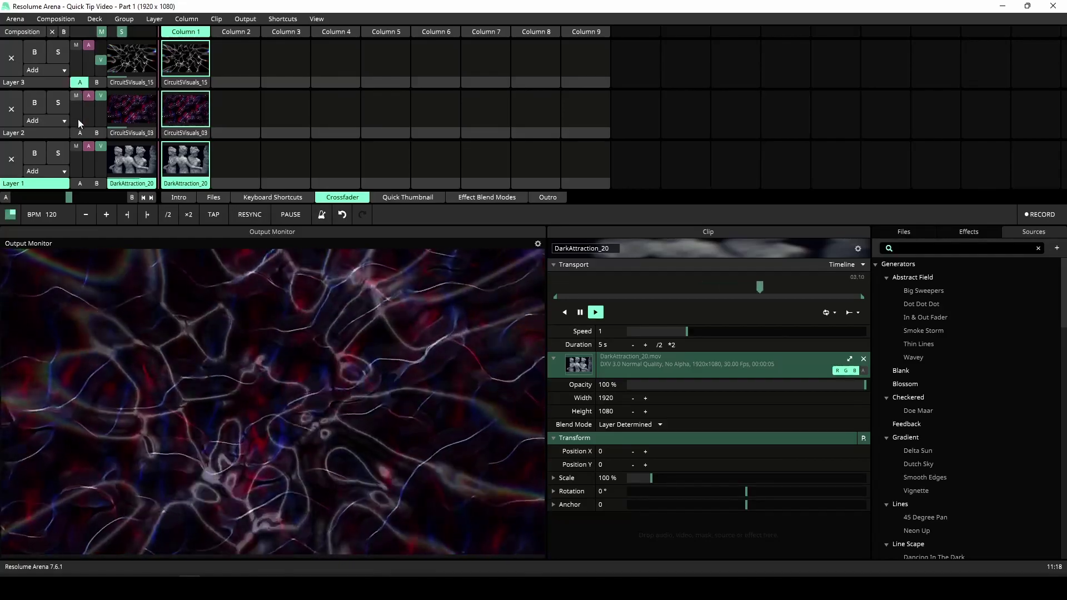
click(79, 133)
click(95, 184)
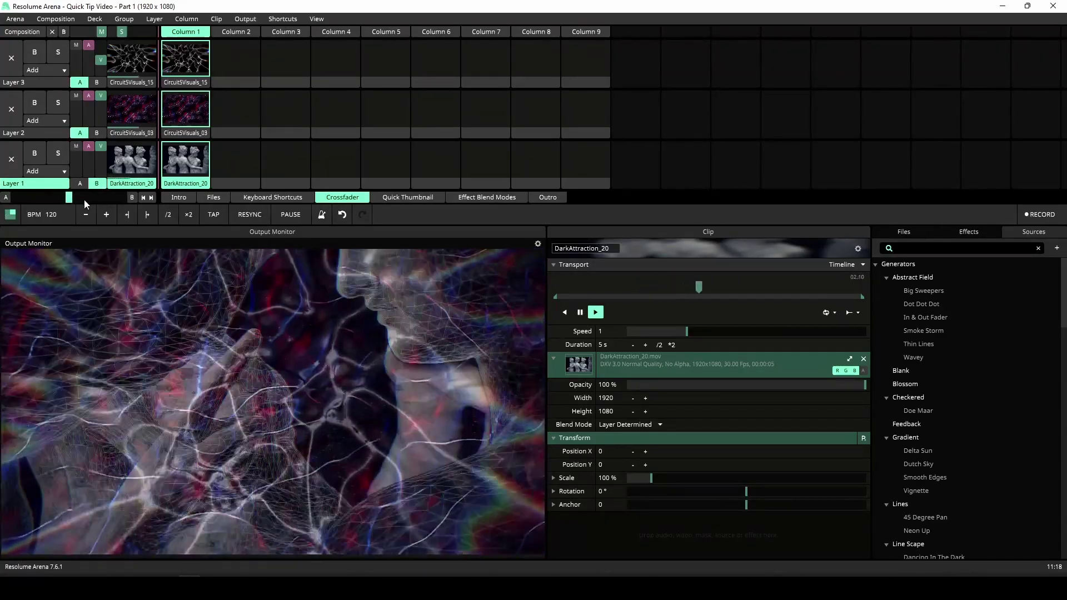
- Fade the crossfader between the circuit layers and the statue clip, ending on the circuit side
drag(75, 199, 13, 200)
drag(139, 199, 94, 196)
click(133, 197)
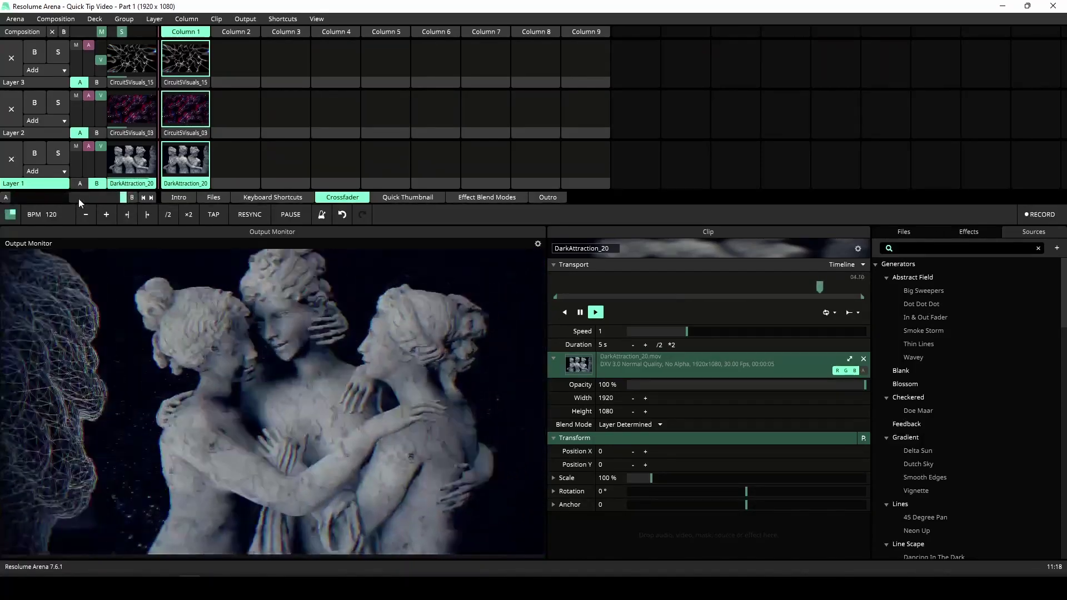
click(72, 198)
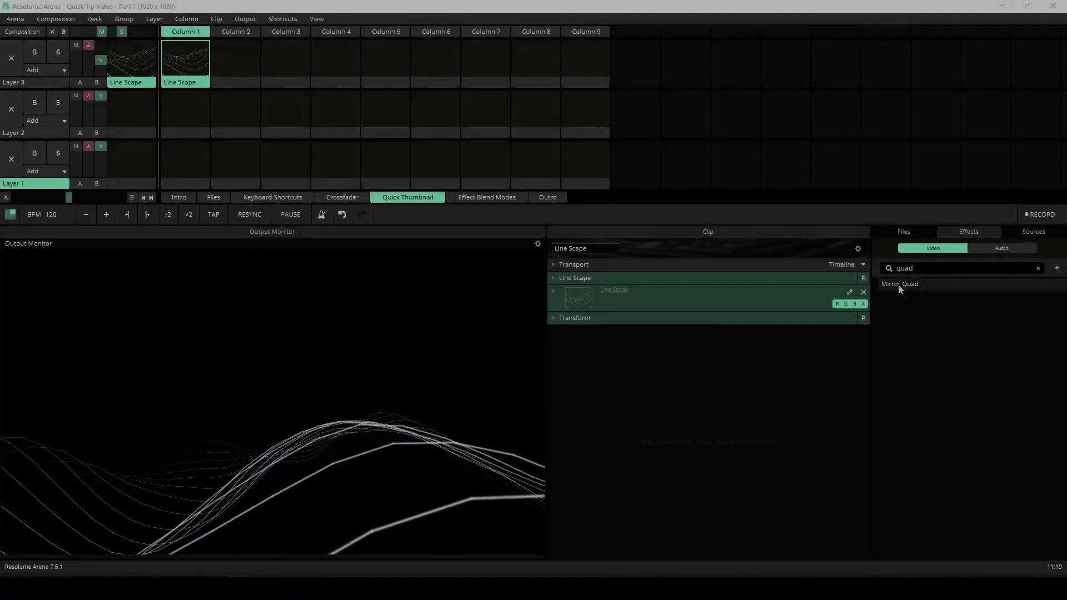
- Drag the Mirror Quad effect onto the Line Scape clip
drag(898, 285, 695, 375)
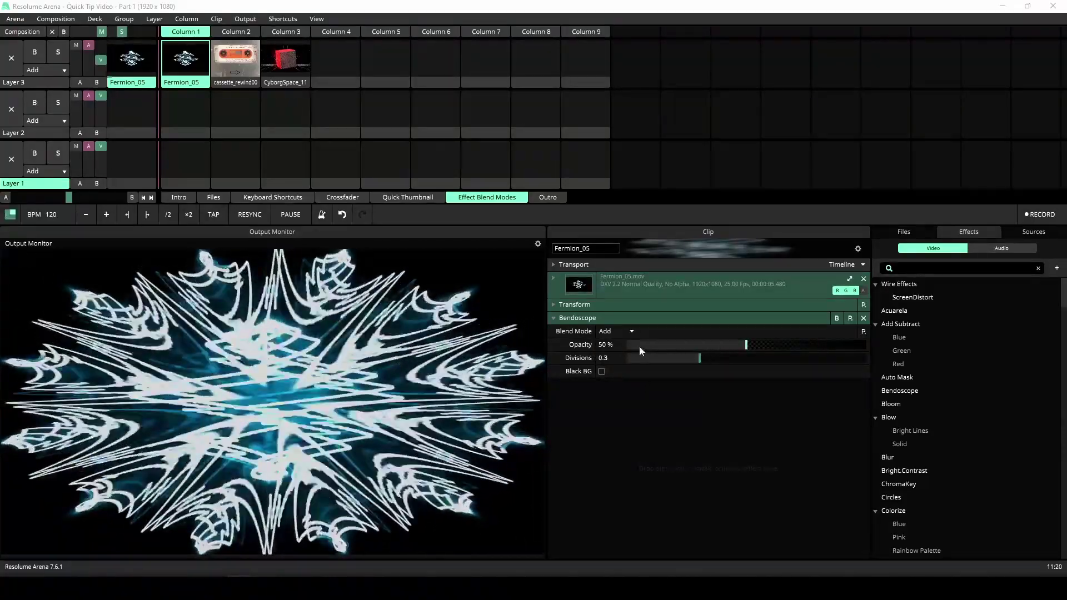
- Sweep the Bendoscope opacity and settle at 50%, keeping the Add blend mode
scroll(756, 345, down, 4)
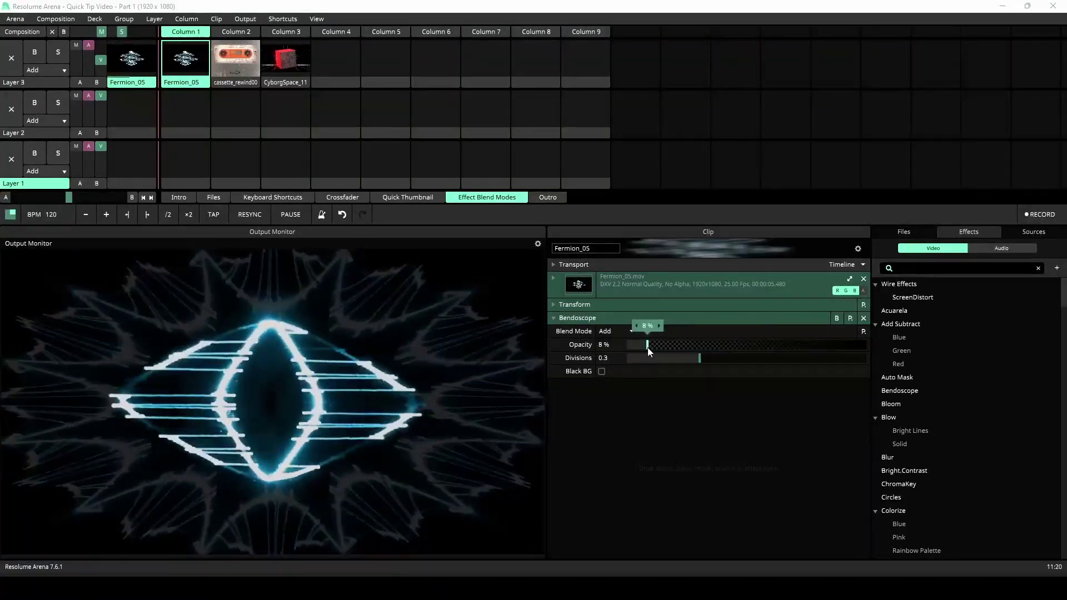
mouse_move(760, 346)
mouse_down()
mouse_move(865, 347)
mouse_move(746, 347)
mouse_up()
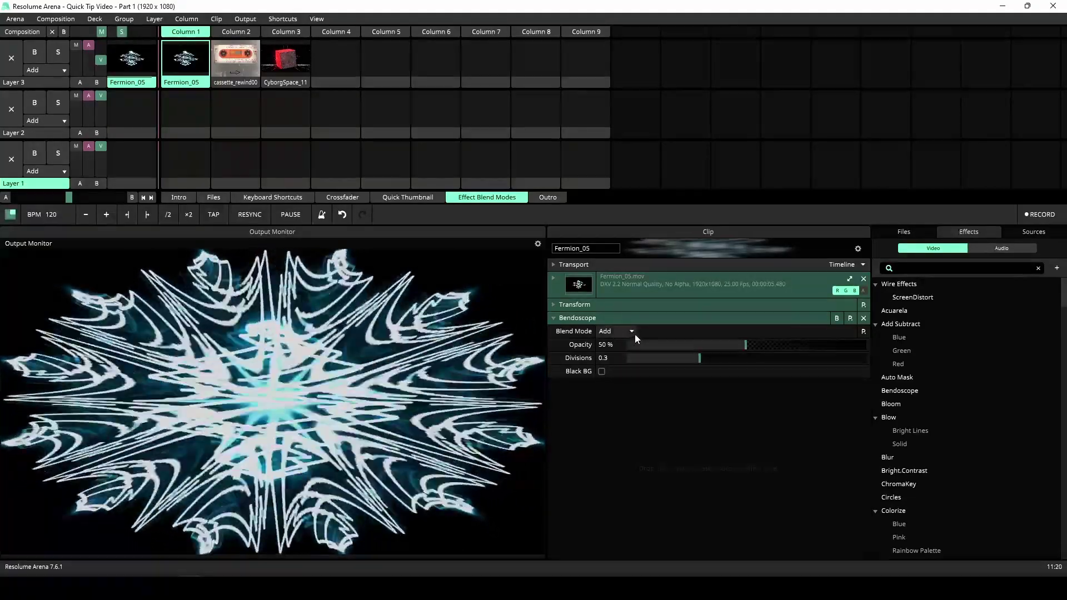
click(632, 332)
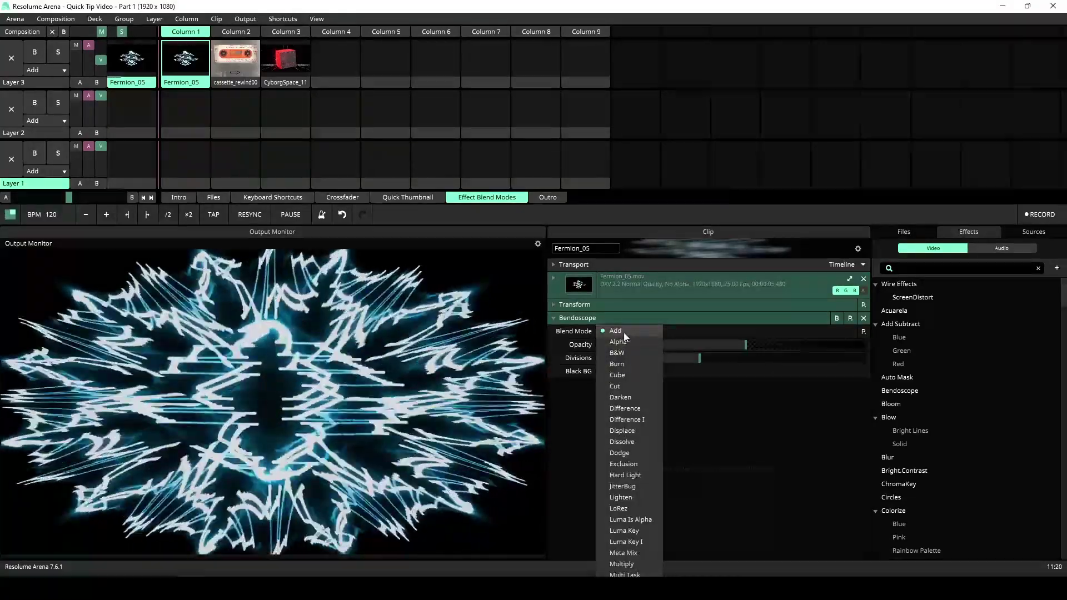
click(632, 331)
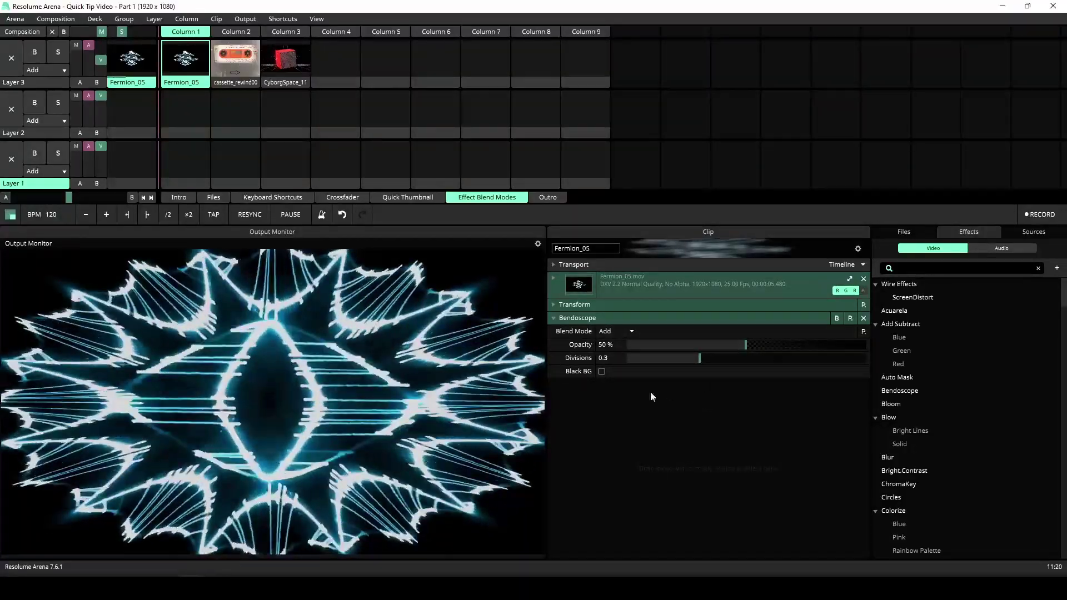
- Launch cassette_rewind00, collapse its Transport, source and Transform sections, then launch CyborgSpace_11
click(237, 61)
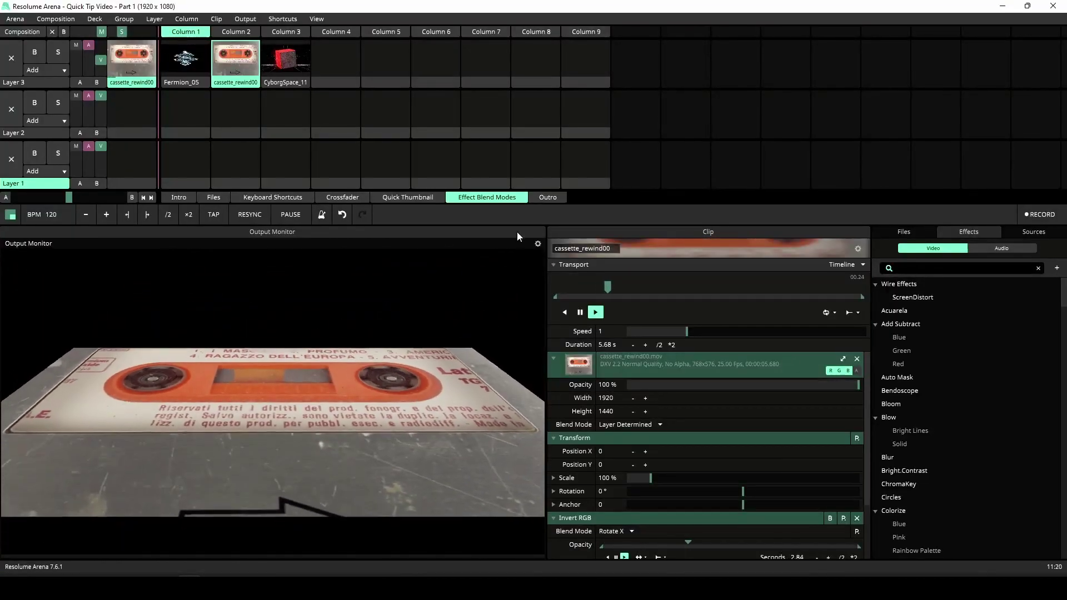
click(554, 265)
click(554, 283)
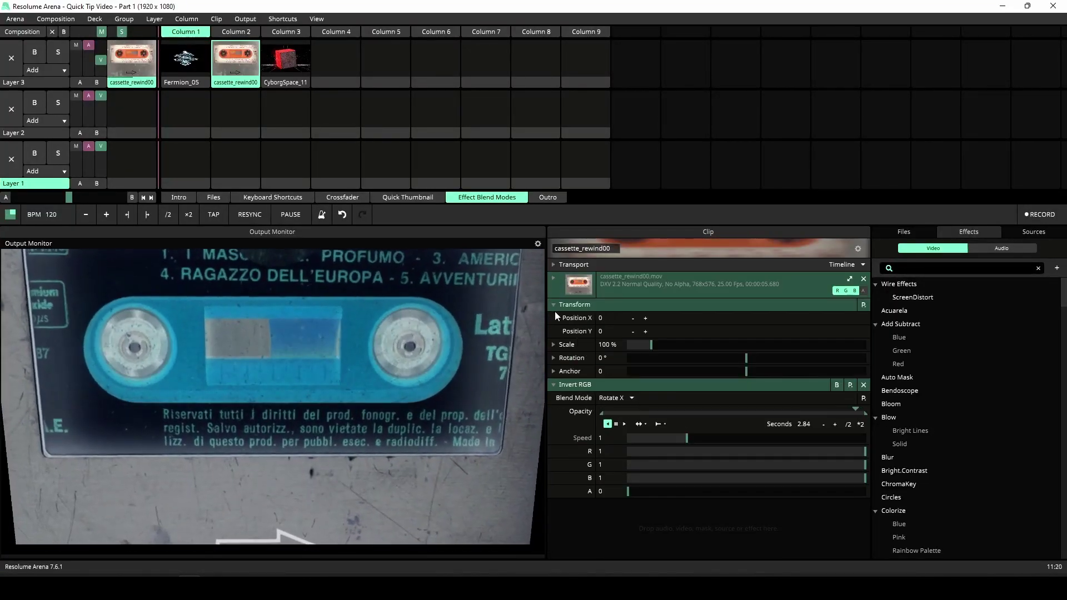
click(554, 306)
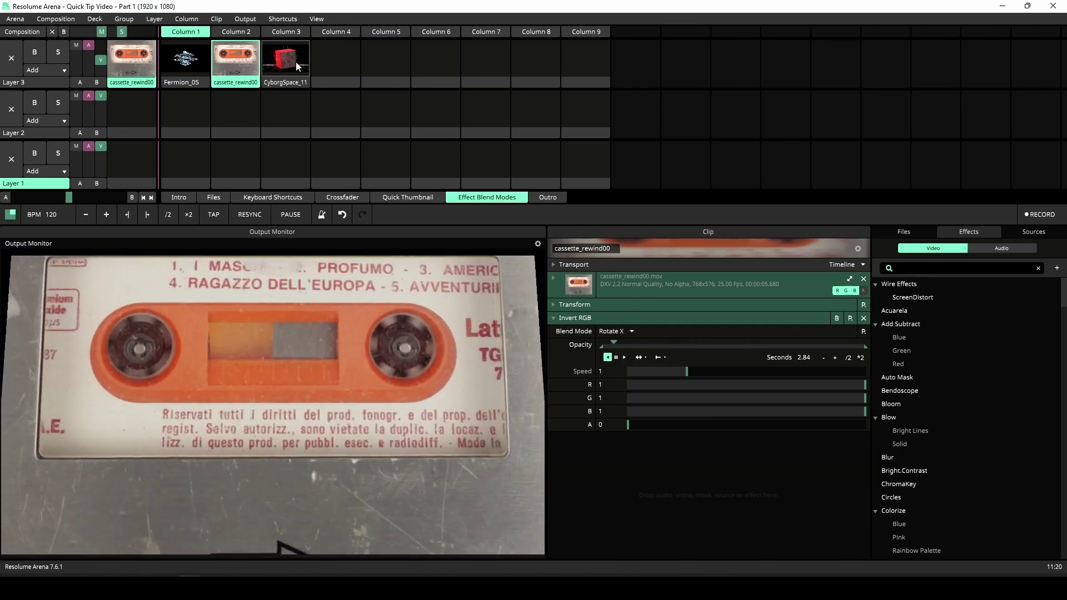
click(296, 61)
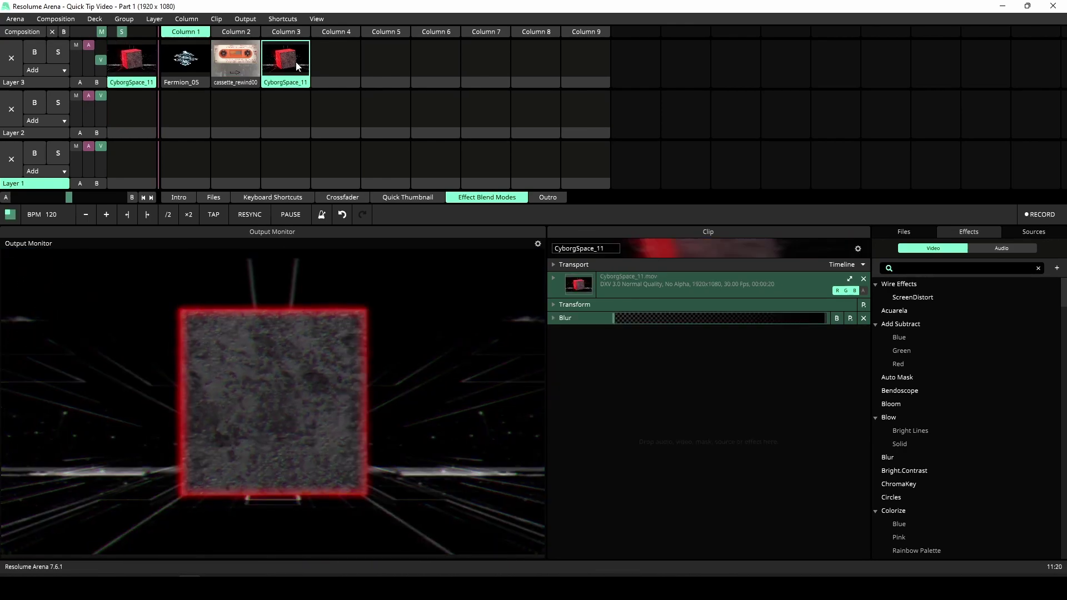
- Expand CyborgSpace_11's Blur effect to show its Shift RGB mode and 4-beat envelopes
click(554, 318)
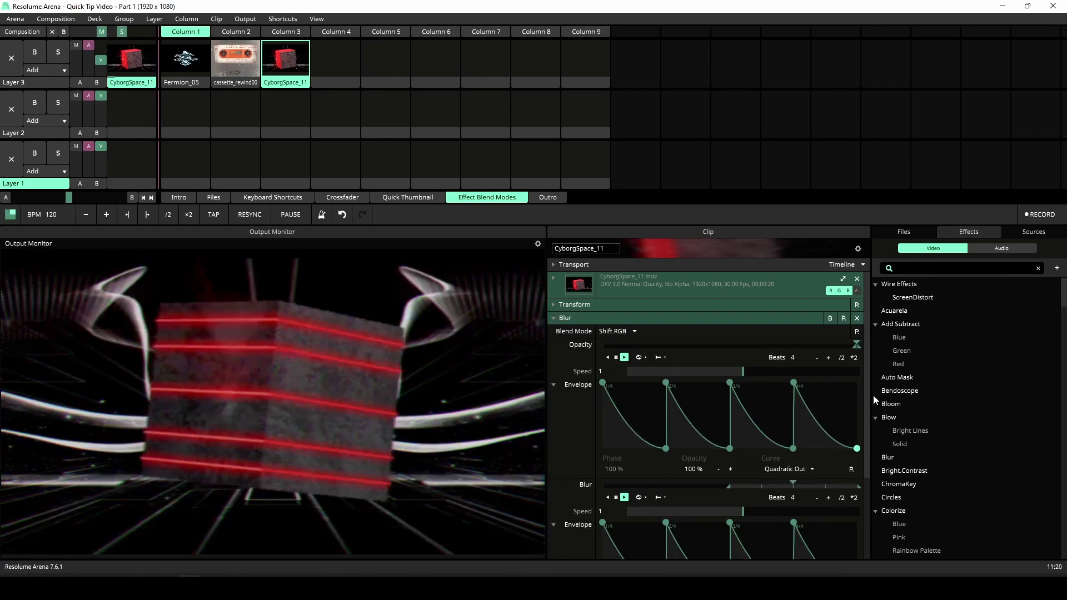